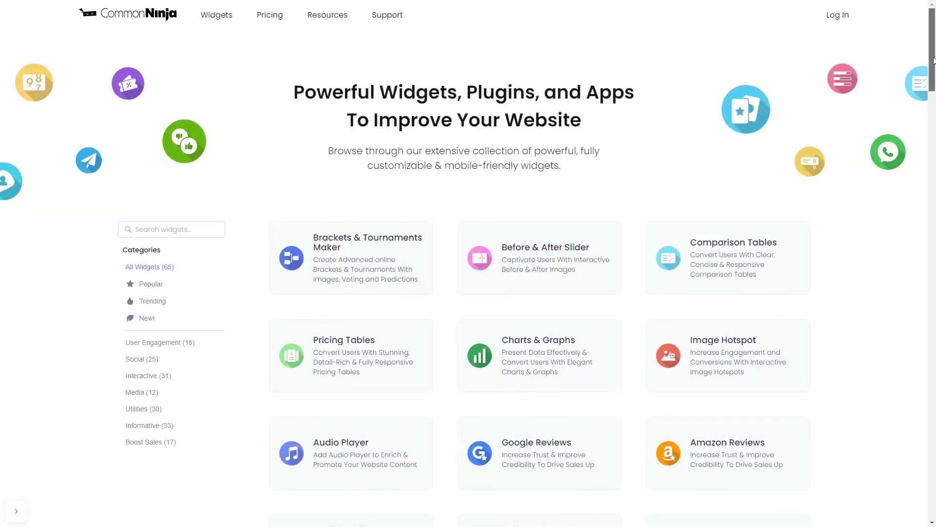
{"action": "scroll", "coordinate": [469, 292], "scroll_direction": "down", "scroll_amount": 10}
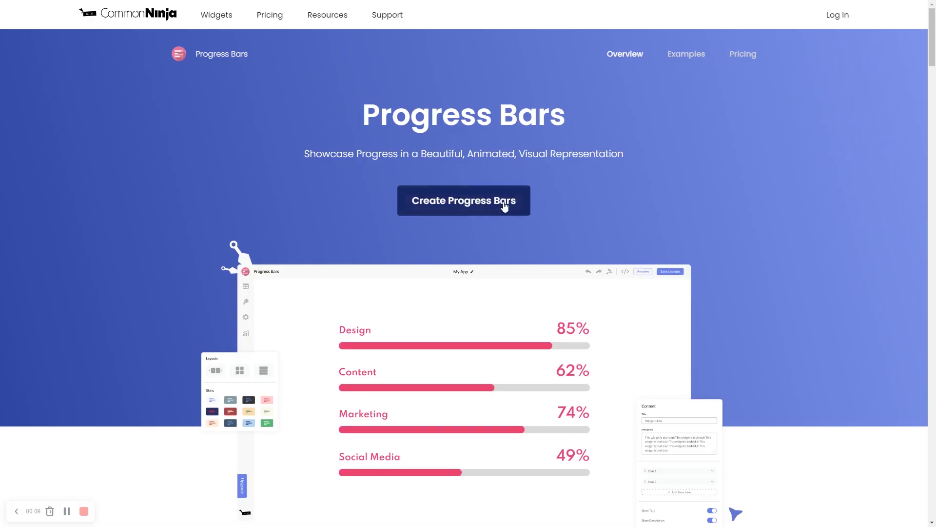
Step: Create a new Progress Bars widget and drop the Design bar's completion from 85% to 36%
{"action": "left_click", "coordinate": [492, 203]}
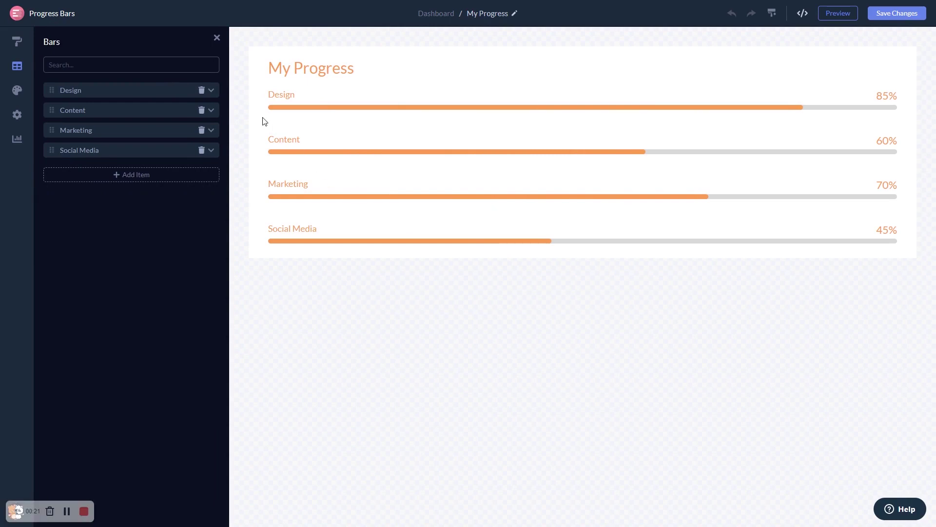
{"action": "left_click", "coordinate": [212, 90]}
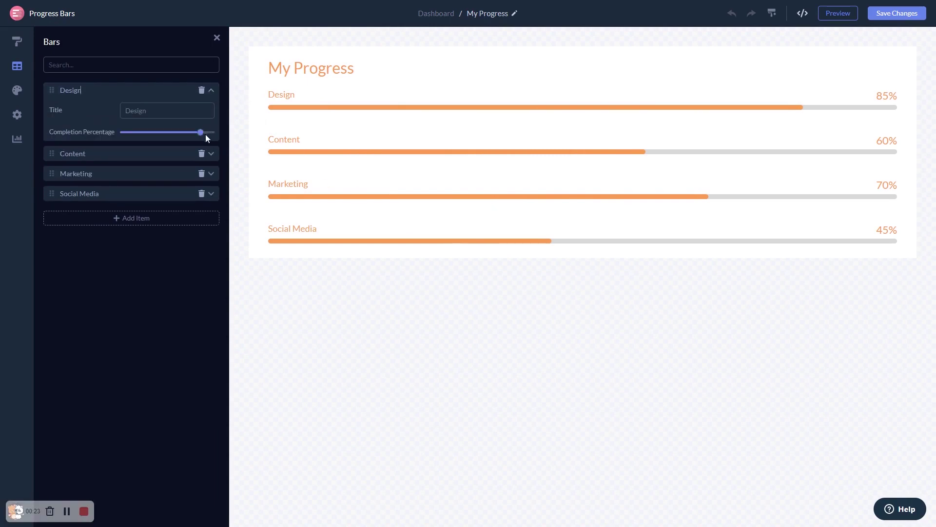
{"action": "left_click_drag", "start_coordinate": [201, 132], "coordinate": [153, 131]}
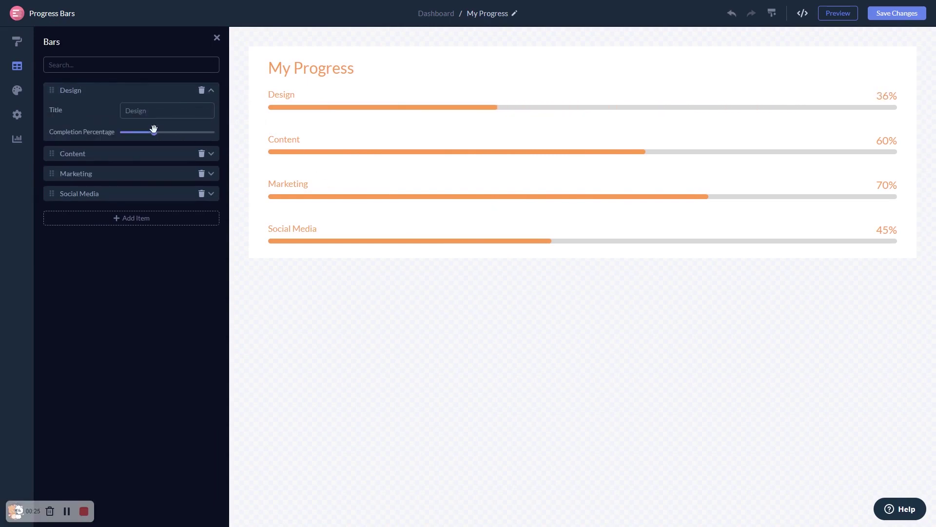
Step: Switch to the layout that shows percentages as tooltip bubbles above the bars
{"action": "left_click", "coordinate": [18, 42]}
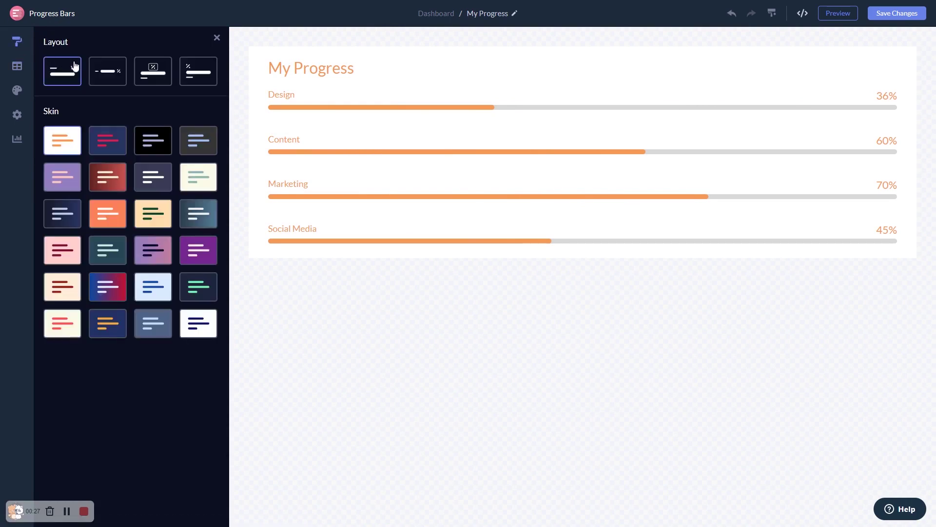
{"action": "left_click", "coordinate": [108, 71]}
{"action": "left_click", "coordinate": [153, 71]}
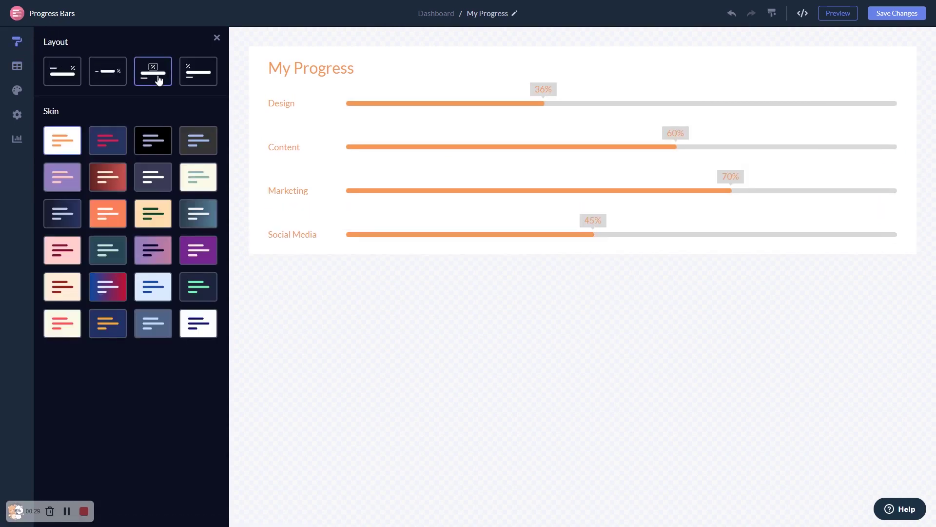
Step: After trying the black, grey-blue and dark red skins, apply the orange skin
{"action": "left_click", "coordinate": [153, 141]}
{"action": "left_click", "coordinate": [195, 141]}
{"action": "left_click", "coordinate": [107, 177]}
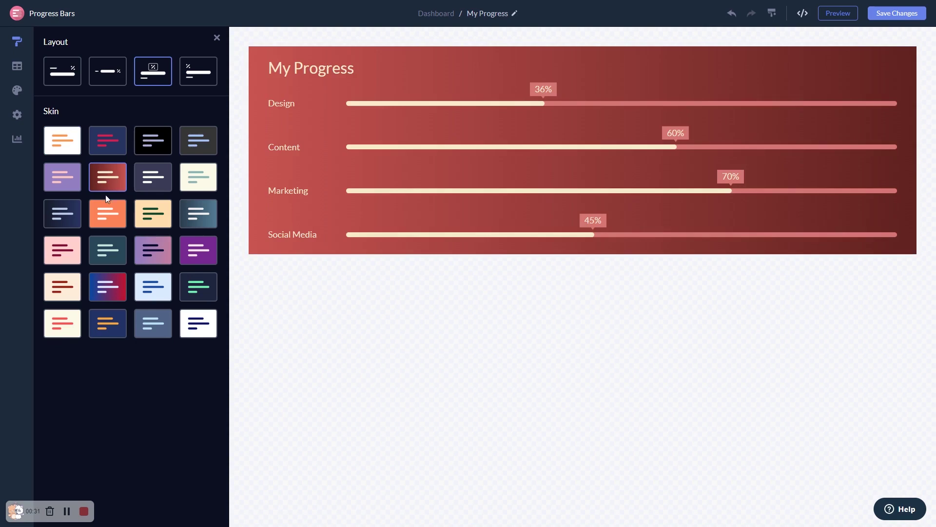
{"action": "left_click", "coordinate": [108, 214]}
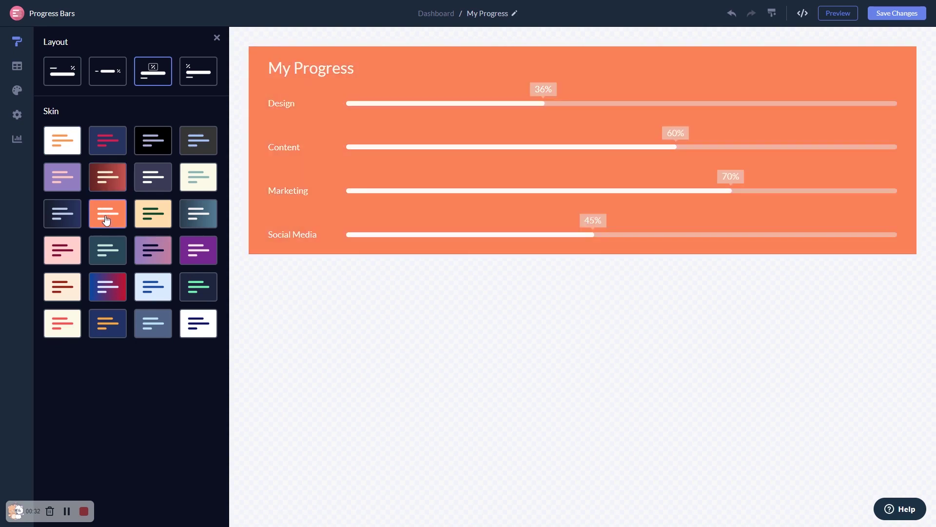
{"action": "left_click", "coordinate": [18, 91]}
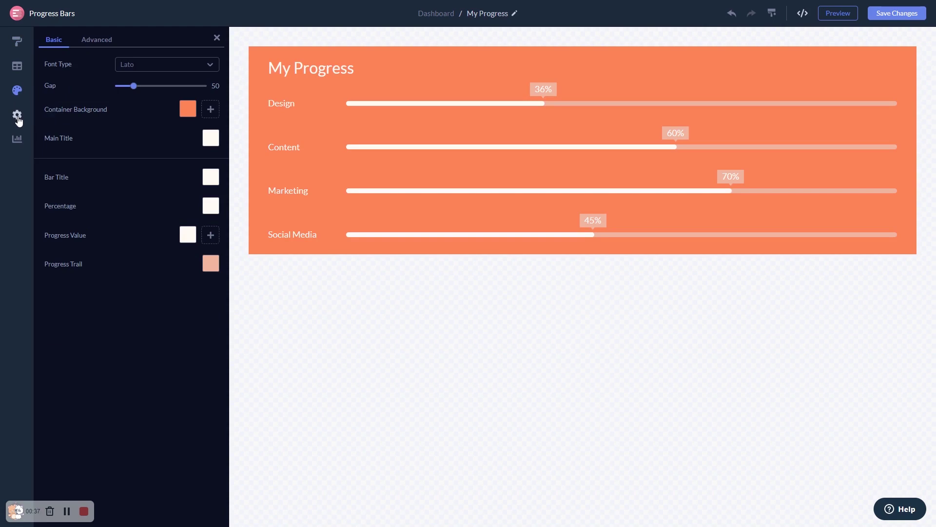
Step: Check the title and percentage visibility settings, then go back to the Dashboard
{"action": "left_click", "coordinate": [17, 115]}
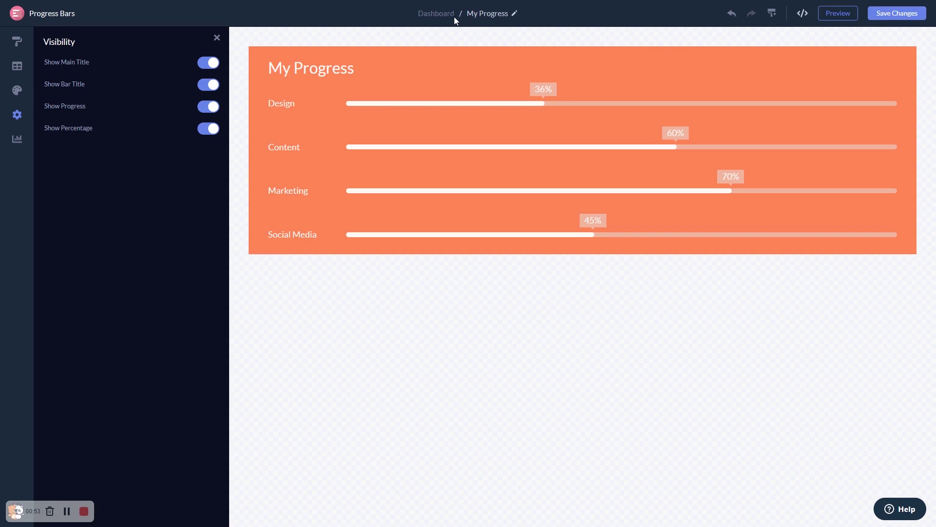
{"action": "left_click", "coordinate": [436, 14]}
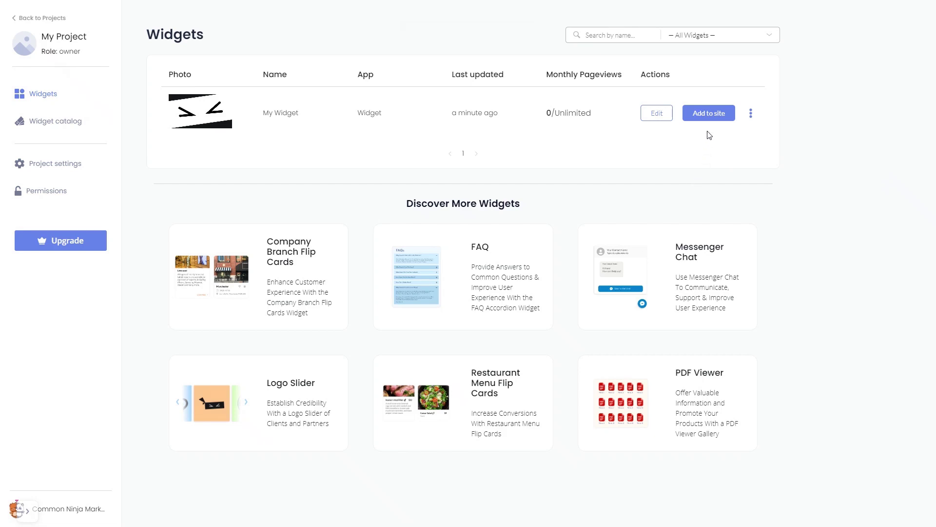
Step: Open My Widget's Add to site installation code and copy the embed script
{"action": "left_click", "coordinate": [715, 118]}
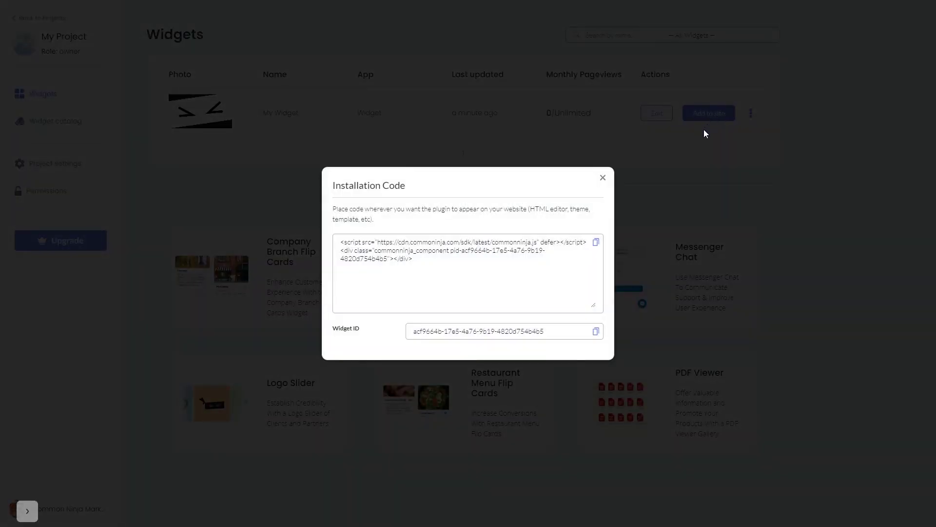
{"action": "left_click", "coordinate": [596, 242]}
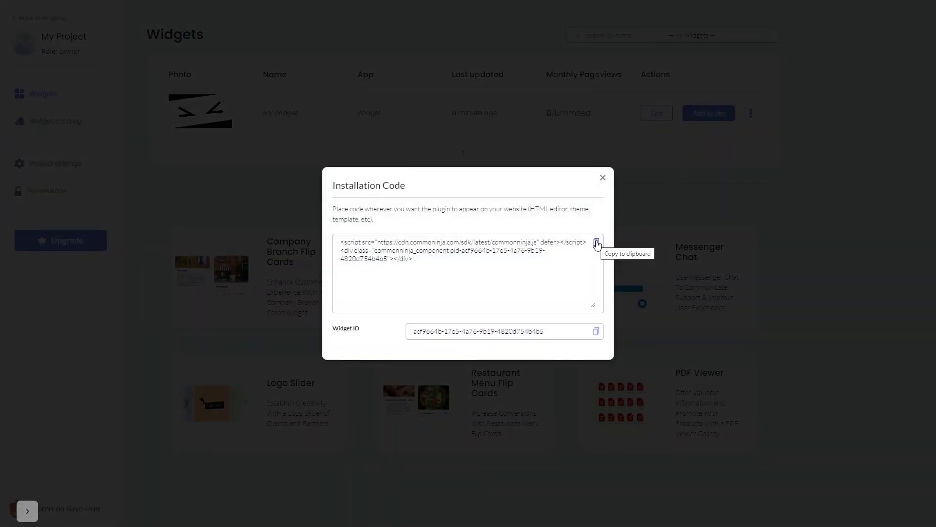
{"action": "left_click", "coordinate": [596, 243]}
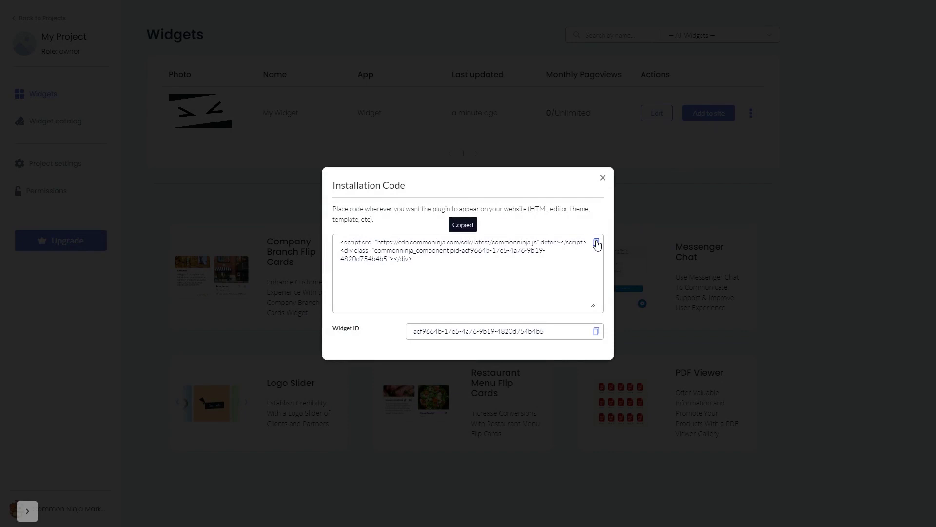
Step: Close the code dialog, select the empty container below the hero, and show the add-element list
{"action": "left_click", "coordinate": [606, 179]}
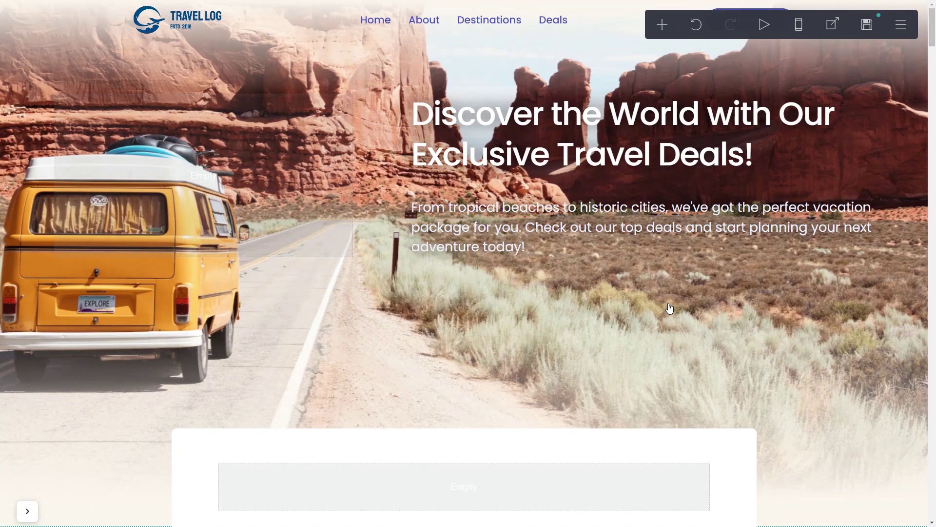
{"action": "left_click", "coordinate": [464, 492]}
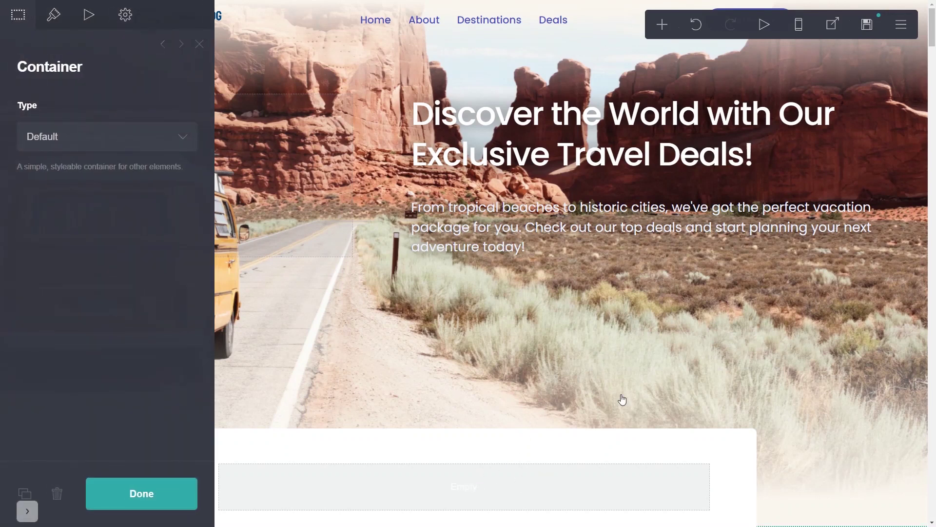
{"action": "left_click", "coordinate": [662, 26]}
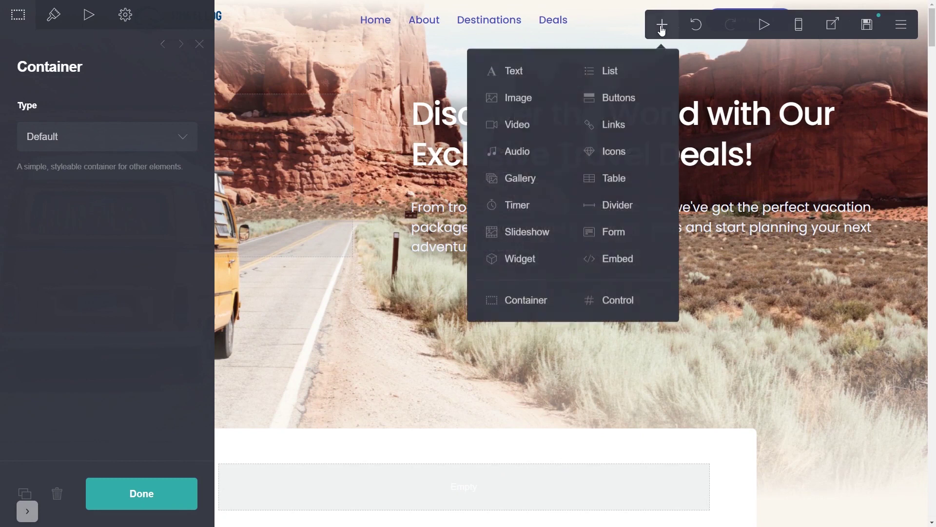
Step: Insert an Embed element and paste the Common Ninja script into its Code field
{"action": "left_click", "coordinate": [605, 258]}
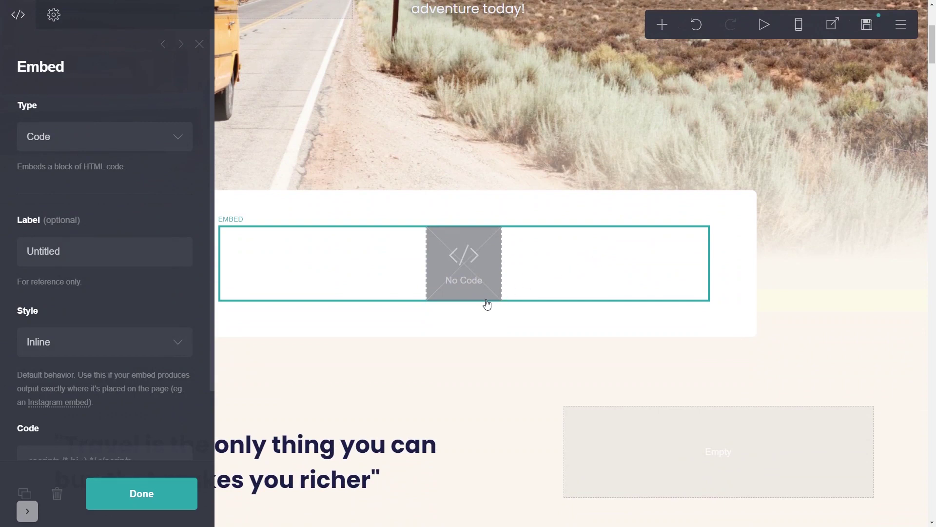
{"action": "scroll", "coordinate": [150, 419], "scroll_direction": "down", "scroll_amount": 3}
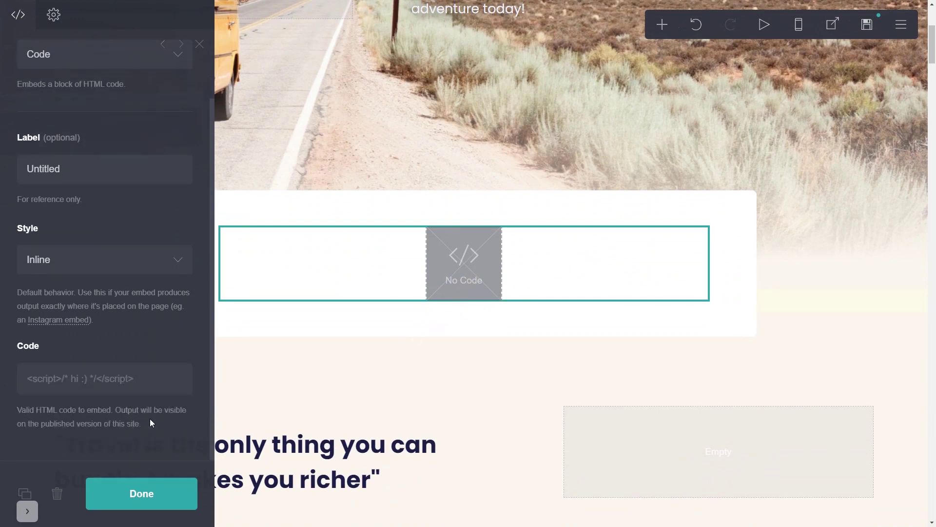
{"action": "left_click", "coordinate": [121, 385]}
{"action": "key", "text": "ctrl+v"}
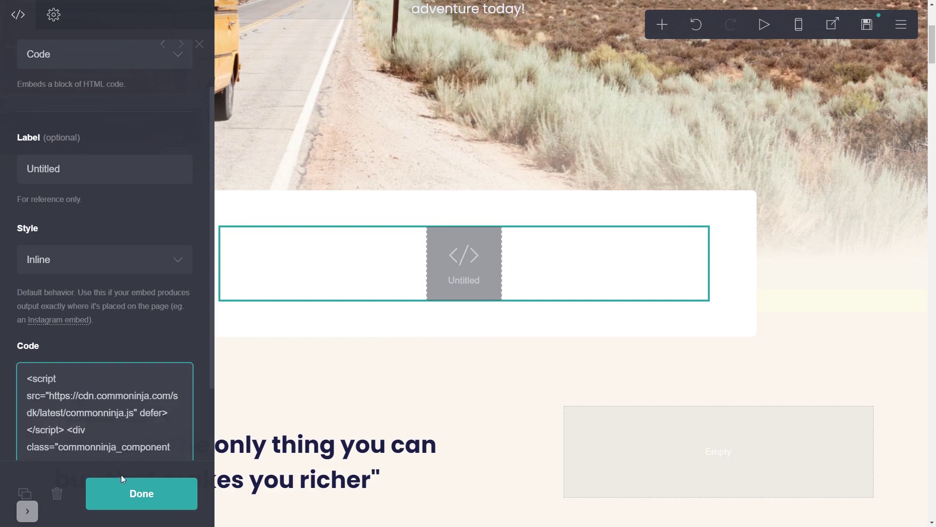
{"action": "left_click", "coordinate": [141, 493]}
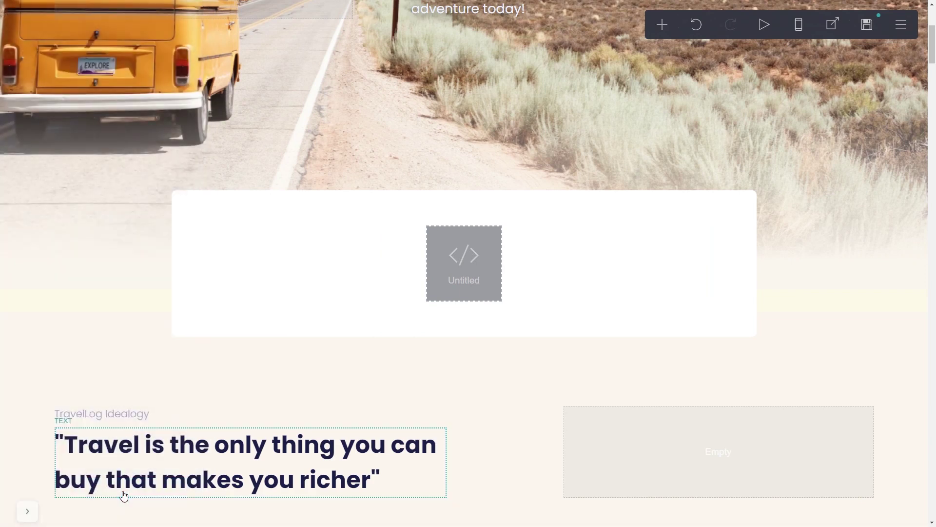